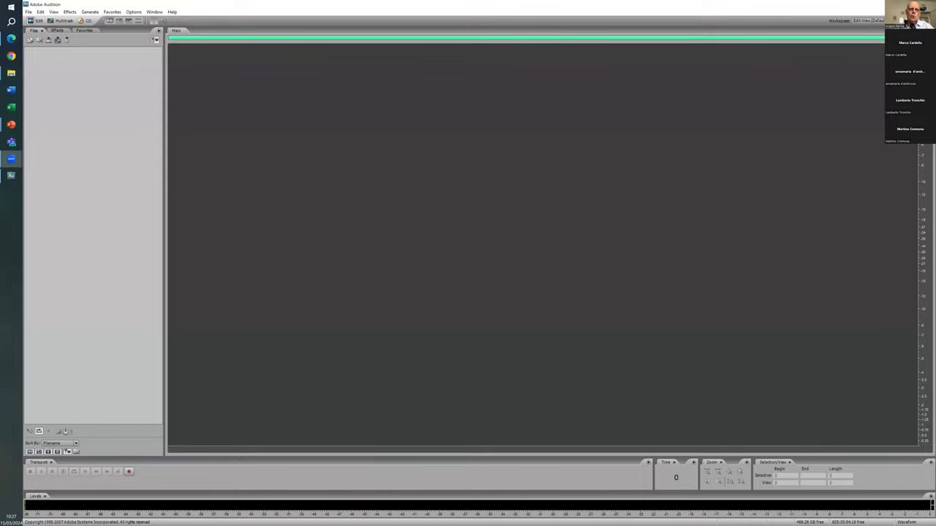
- Create a mono 32-bit waveform at 48000 Hz and record about 788,000 samples of live sound into it
{"action": "key", "text": "ctrl+n"}
{"action": "left_click", "coordinate": [441, 272]}
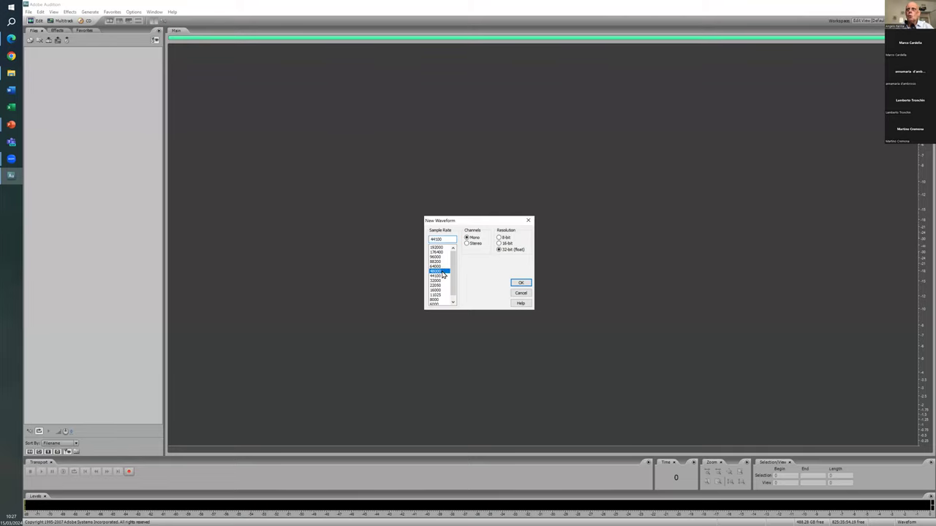
{"action": "left_click", "coordinate": [521, 283]}
{"action": "key", "text": "ctrl+space"}
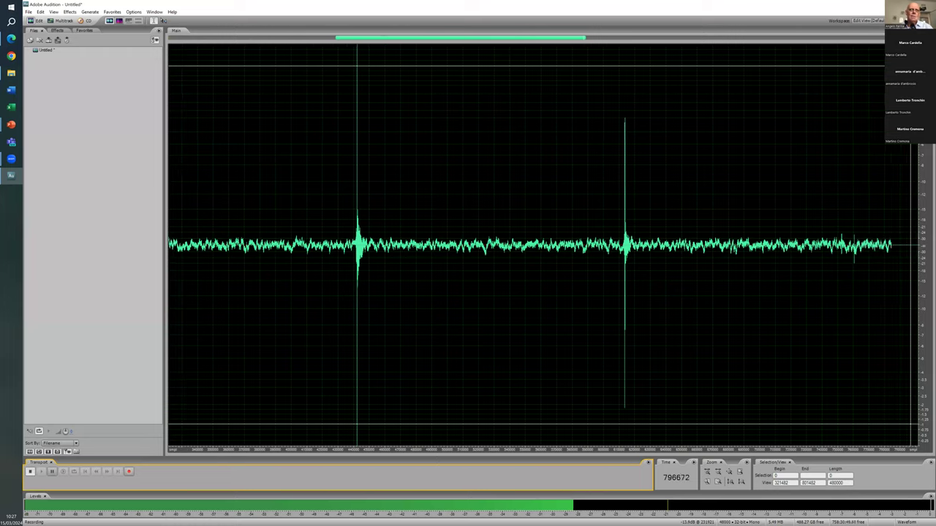
{"action": "key", "text": "space"}
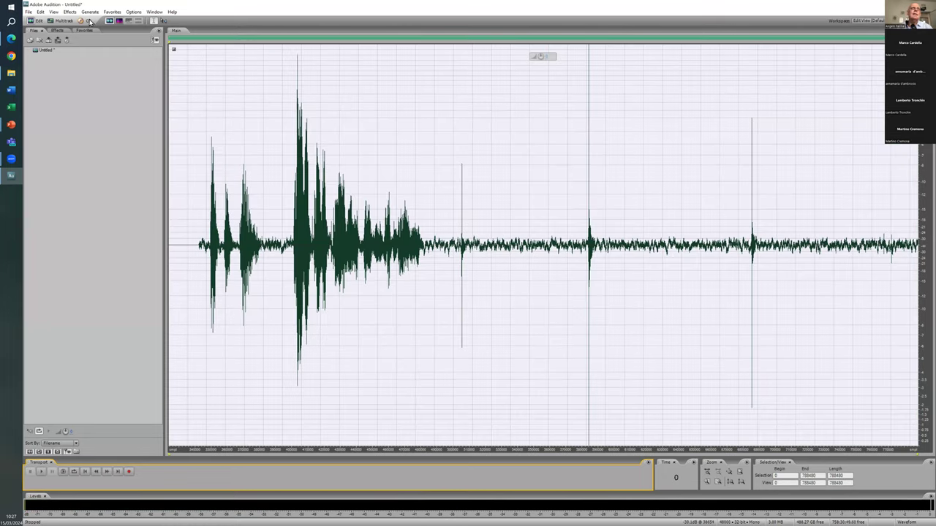
- Check the Edit View audio driver and default input and output ports in the Audio Hardware Setup
{"action": "left_click", "coordinate": [40, 13]}
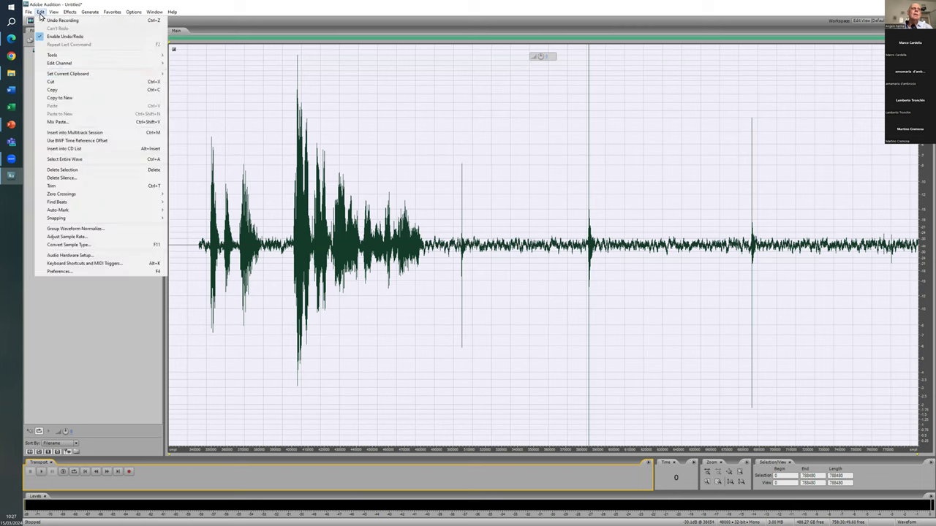
{"action": "left_click", "coordinate": [72, 256]}
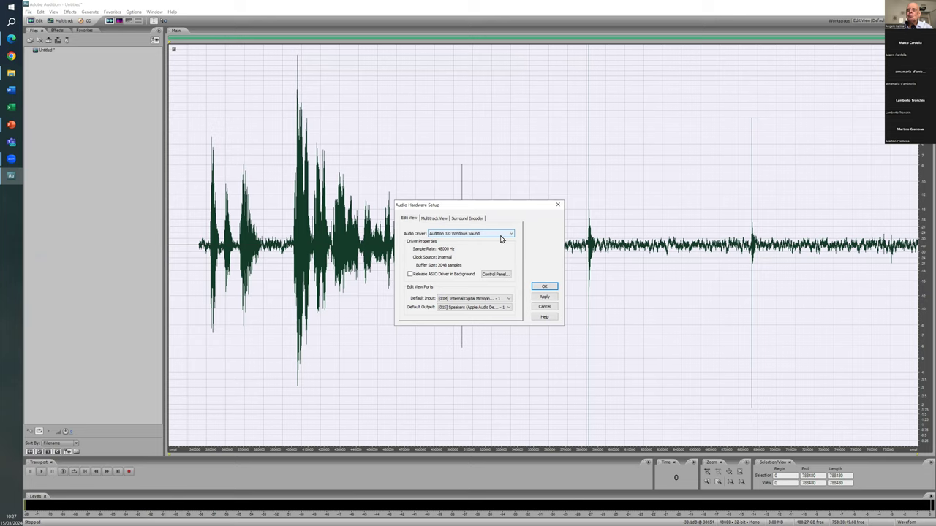
{"action": "left_click", "coordinate": [541, 290]}
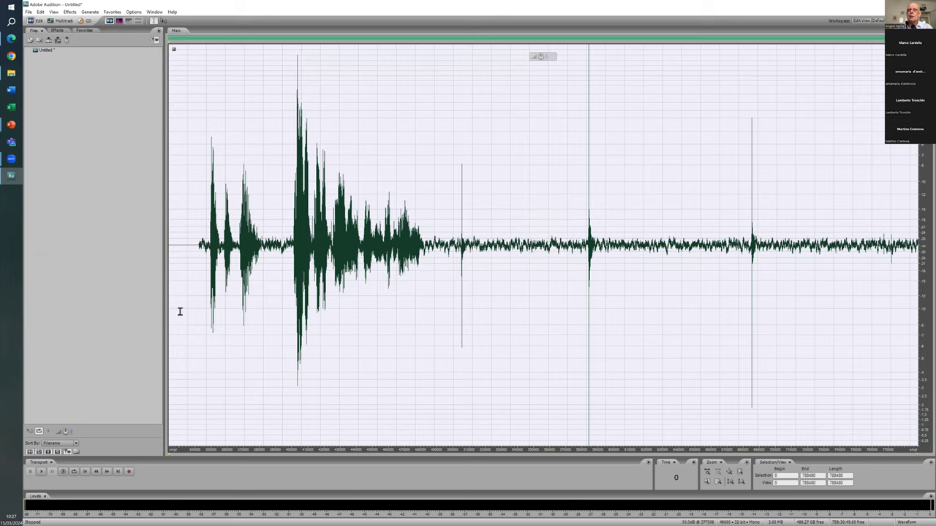
- Delete the silent lead-in, about the first 32,300 samples, and play back the trimmed recording
{"action": "left_click_drag", "start_coordinate": [199, 257], "coordinate": [14, 266]}
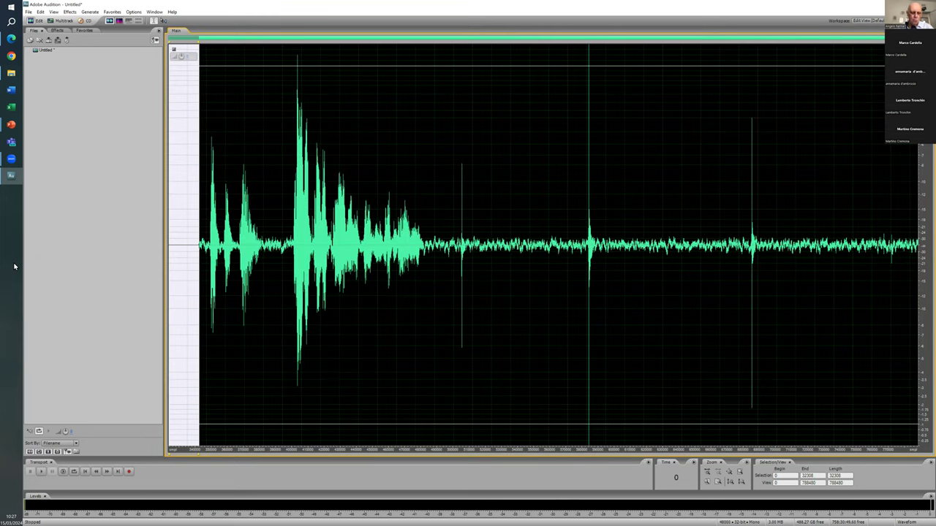
{"action": "key", "text": "Delete"}
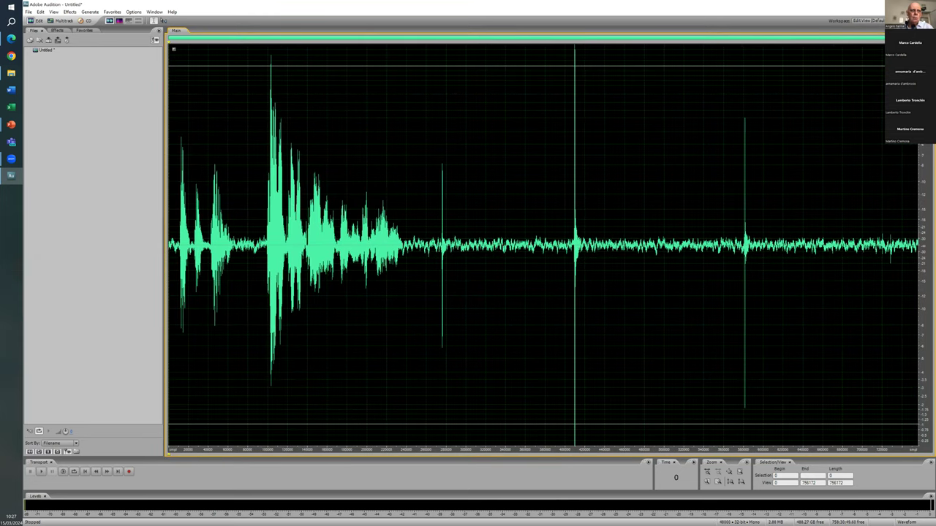
{"action": "key", "text": "space"}
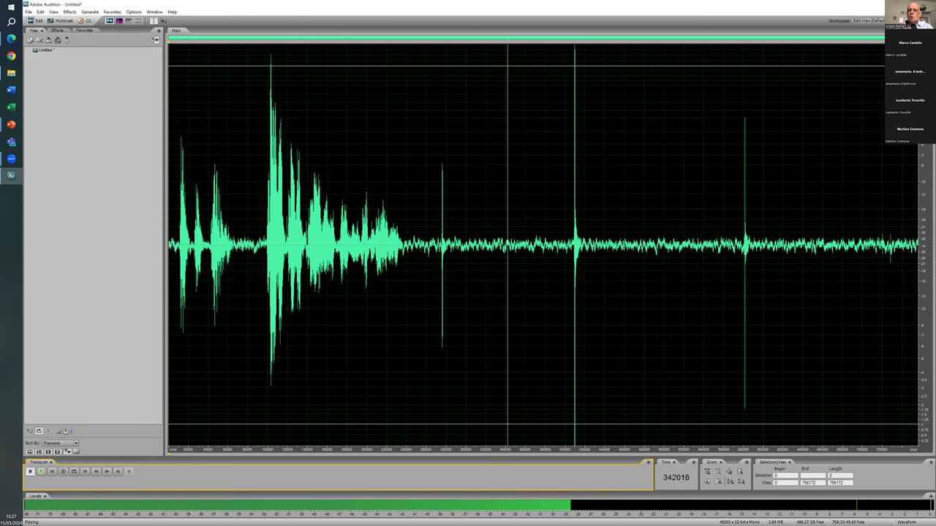
{"action": "key", "text": "space"}
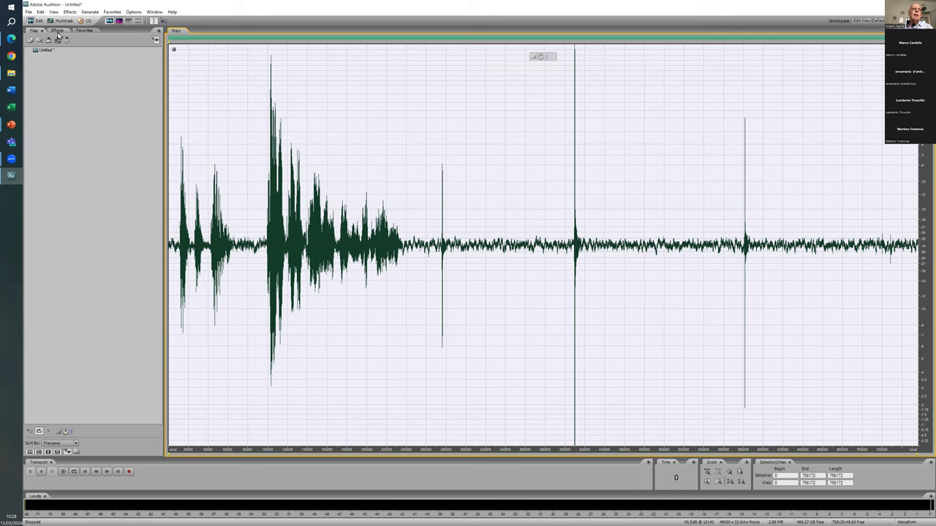
- Run Aurora's ITUP56 Time History Analysis on the whole recording with the IEC A-weighting filter and full-scale calibration 121.95
{"action": "left_click", "coordinate": [58, 32]}
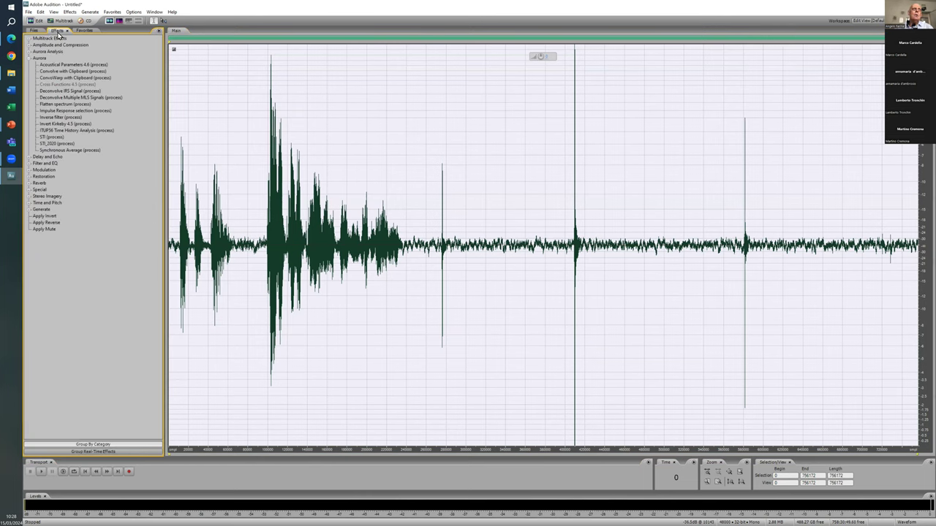
{"action": "double_click", "coordinate": [68, 131]}
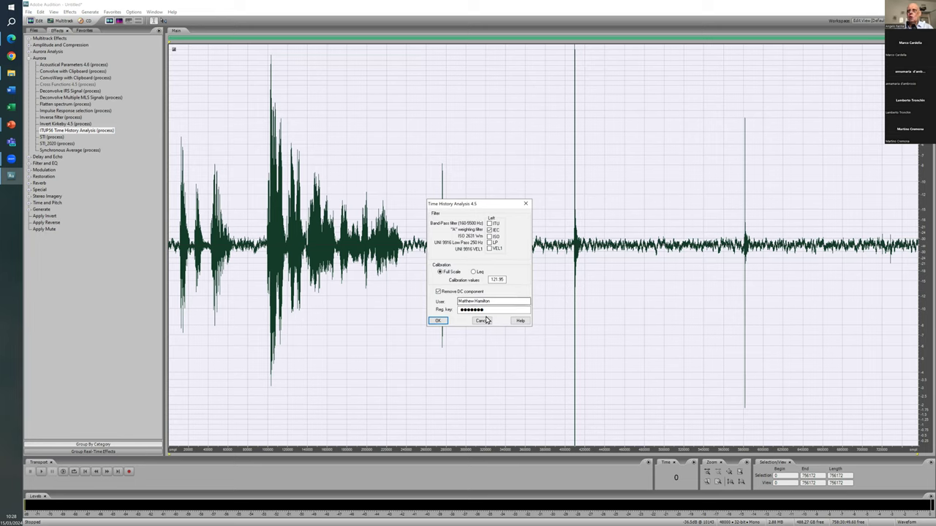
{"action": "left_click", "coordinate": [436, 321]}
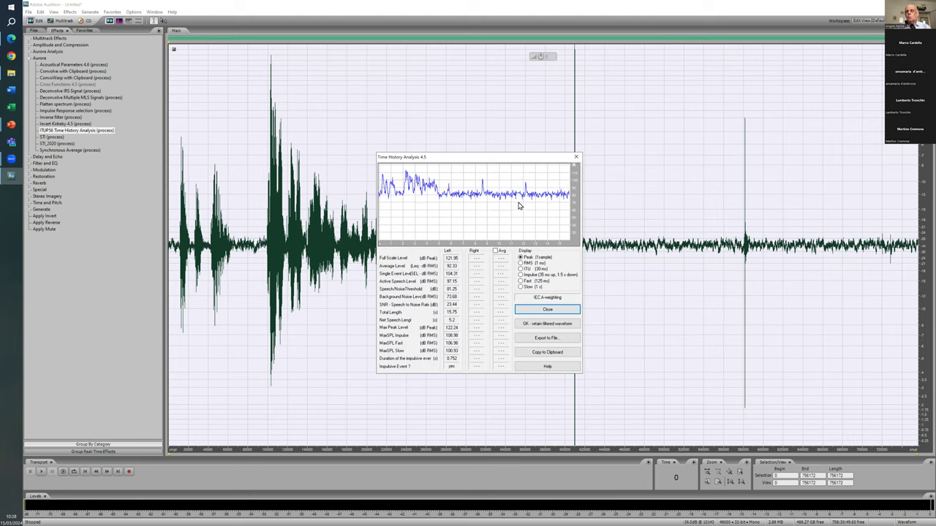
- Compare the whole recording's level history with the RMS, ITU, Fast, Slow and Impulse time constants, and close the analysis
{"action": "left_click", "coordinate": [520, 263]}
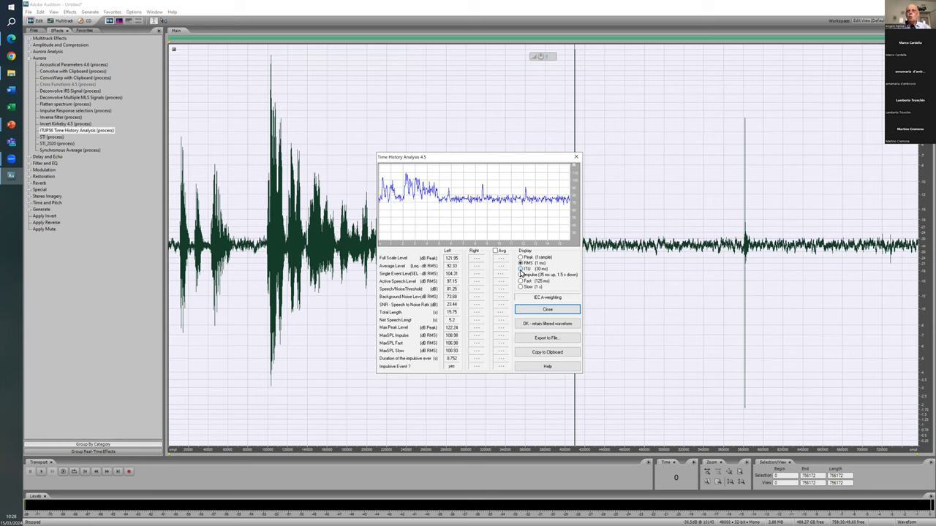
{"action": "left_click", "coordinate": [520, 271]}
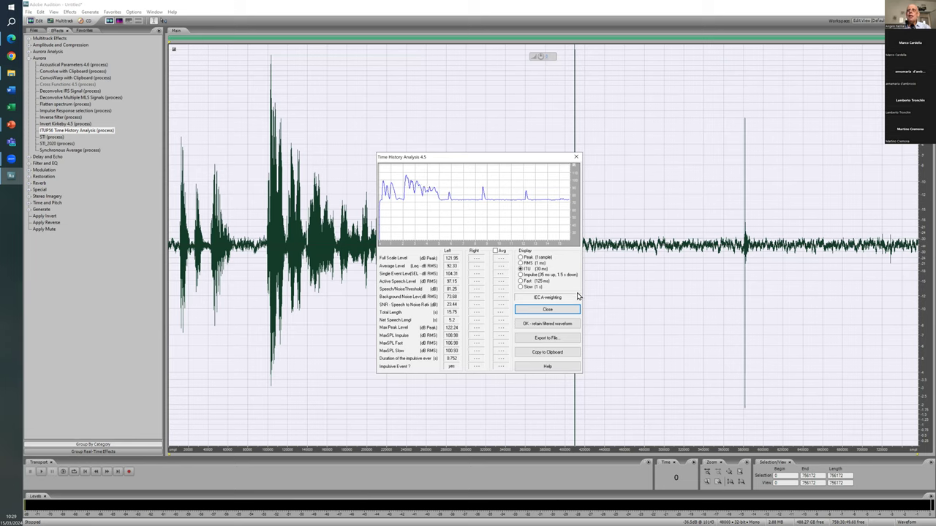
{"action": "left_click", "coordinate": [521, 282]}
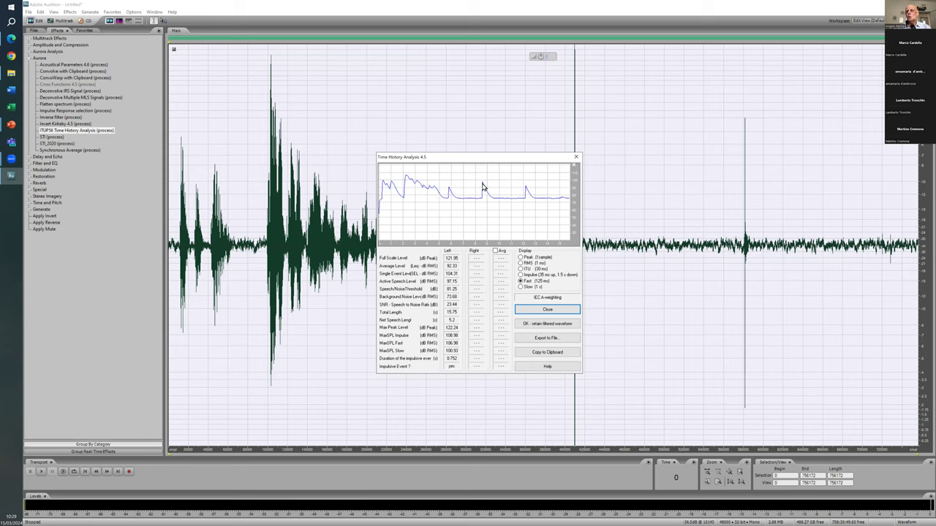
{"action": "left_click", "coordinate": [520, 287]}
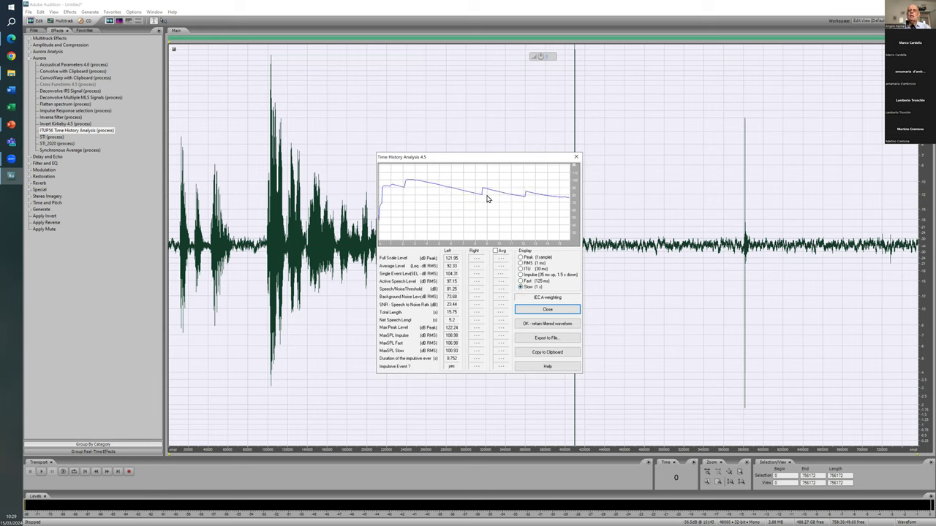
{"action": "left_click", "coordinate": [520, 275]}
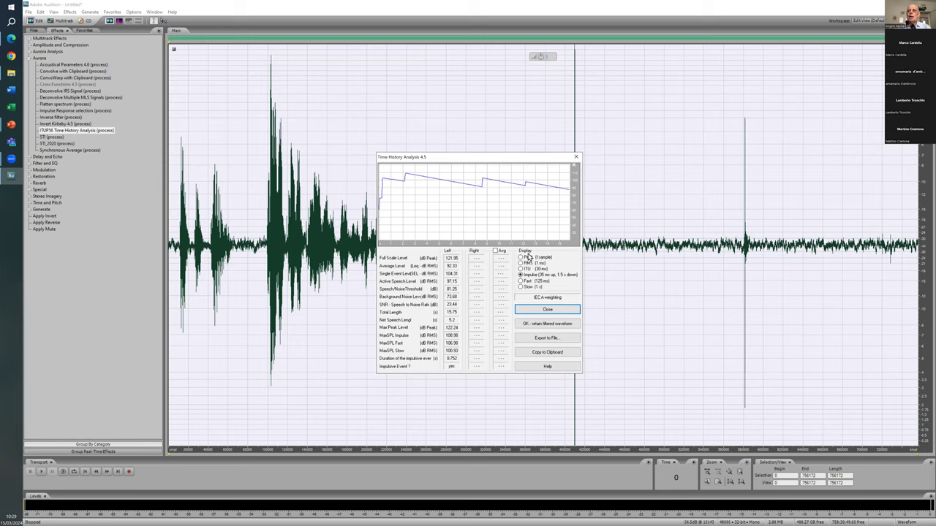
{"action": "left_click", "coordinate": [521, 287]}
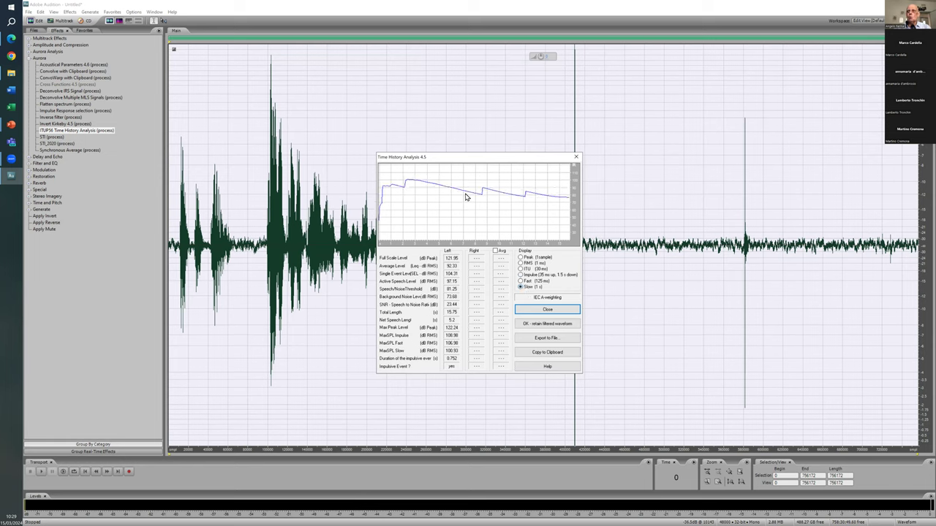
{"action": "left_click", "coordinate": [521, 276]}
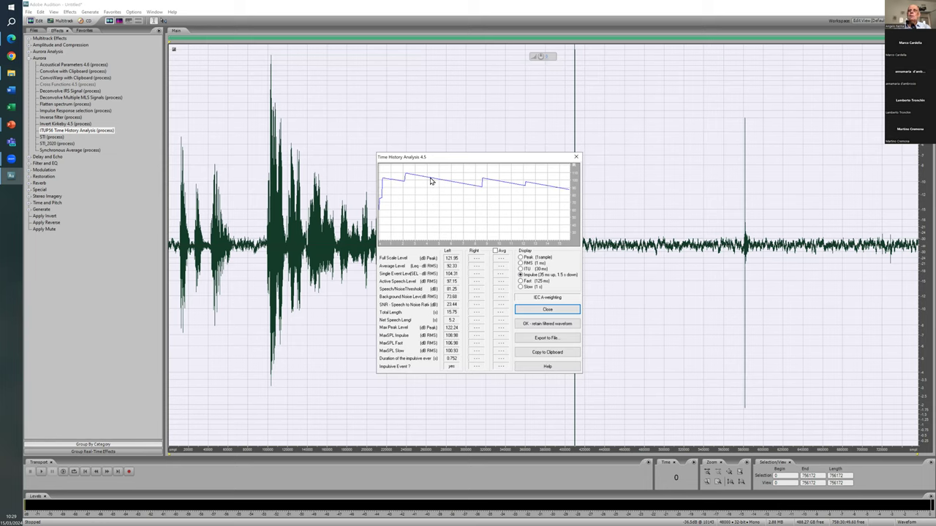
{"action": "left_click", "coordinate": [563, 310]}
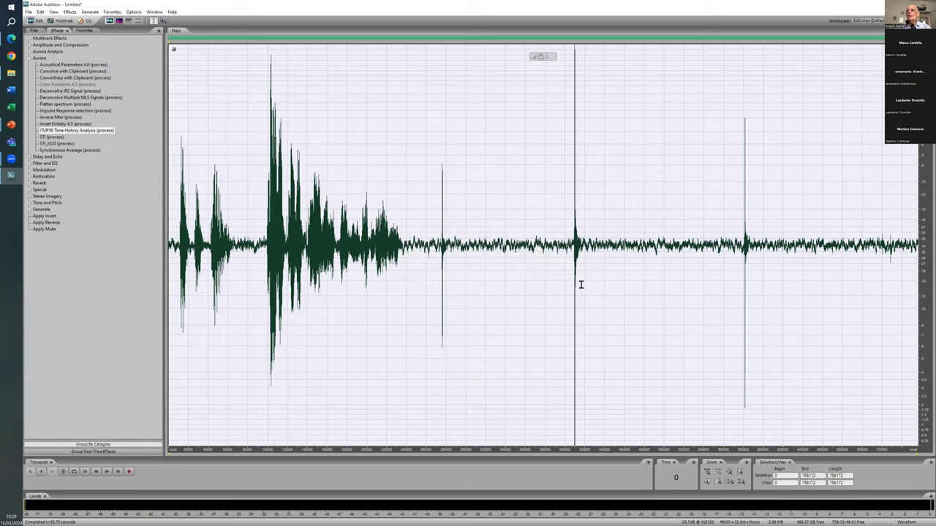
- Run the ITUP56 Time History Analysis on the three impulsive peaks, samples 260000 to 680000, and close the results
{"action": "left_click", "coordinate": [426, 286]}
{"action": "left_click_drag", "start_coordinate": [428, 286], "coordinate": [842, 286]}
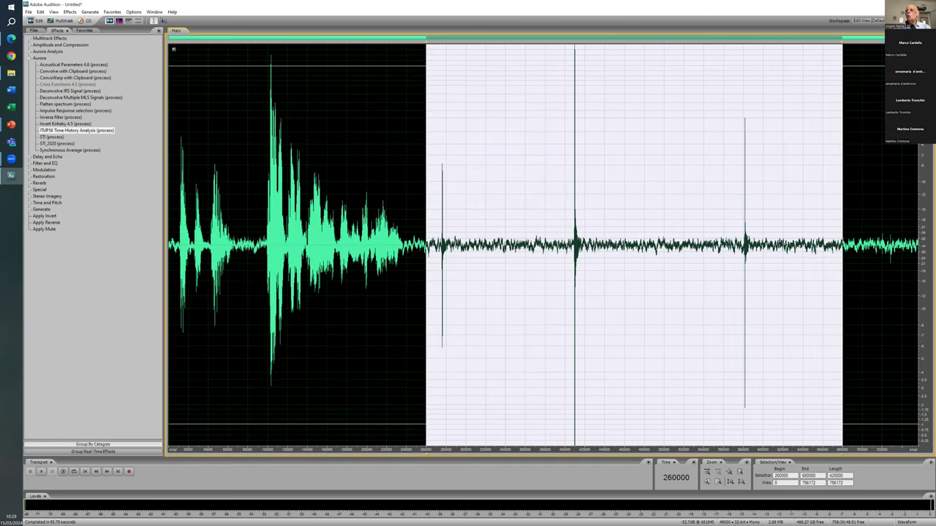
{"action": "double_click", "coordinate": [103, 131]}
{"action": "left_click", "coordinate": [438, 321]}
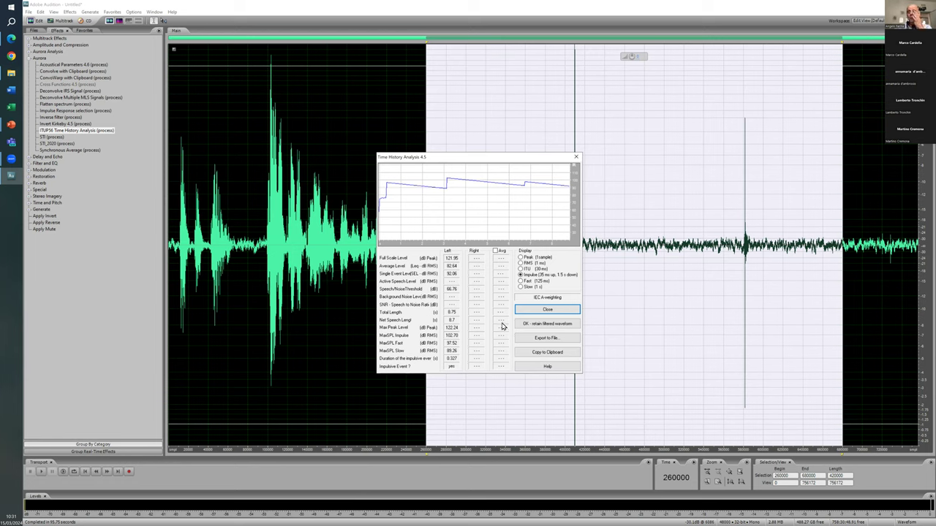
{"action": "left_click", "coordinate": [546, 310]}
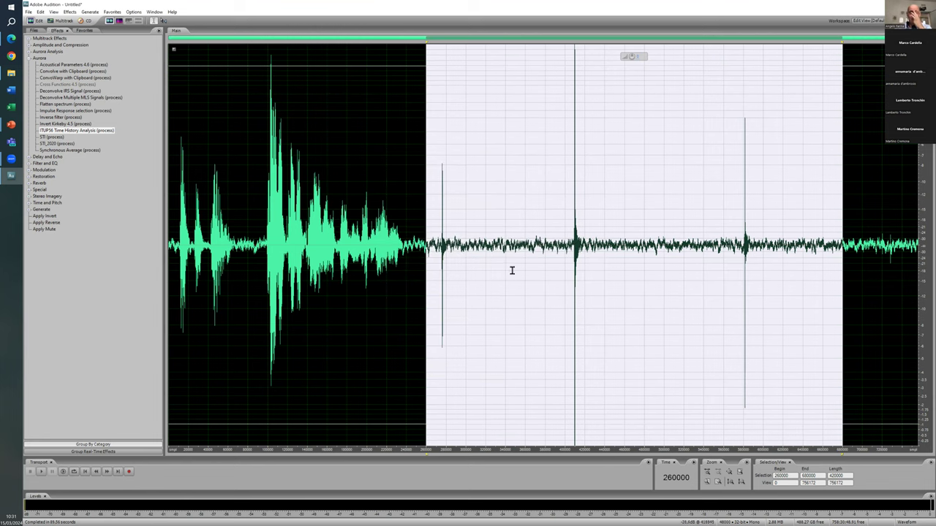
- Run the ITUP56 Time History Analysis on the opening speech passage, samples 0 to 260000
{"action": "left_click", "coordinate": [423, 270]}
{"action": "left_click_drag", "start_coordinate": [422, 270], "coordinate": [45, 223]}
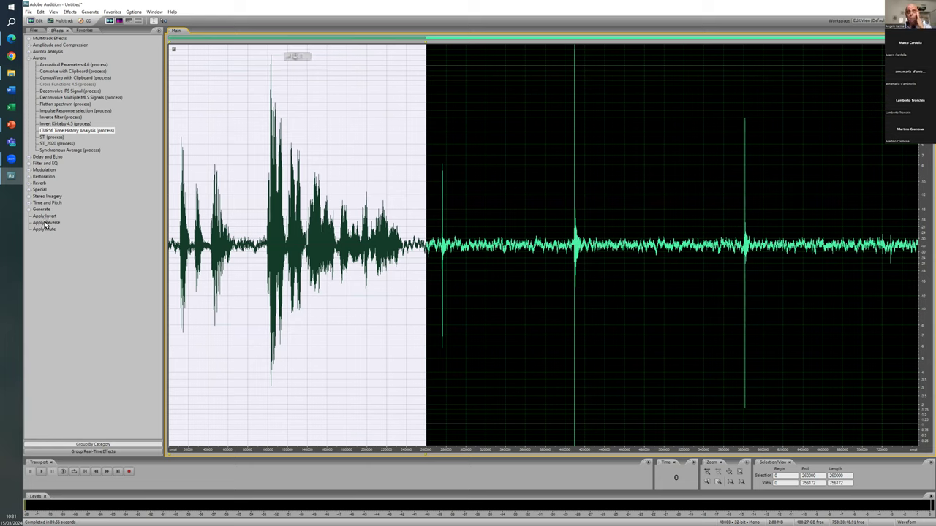
{"action": "double_click", "coordinate": [47, 131]}
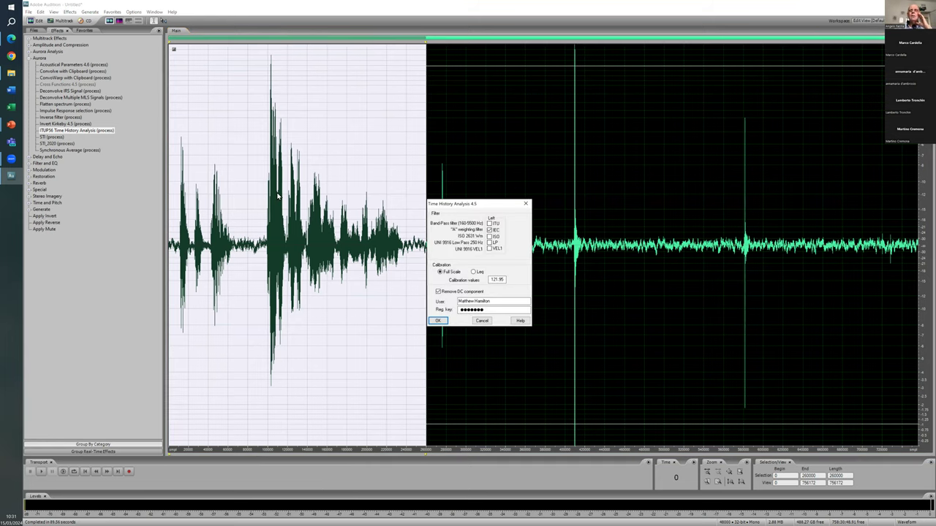
{"action": "left_click", "coordinate": [439, 321]}
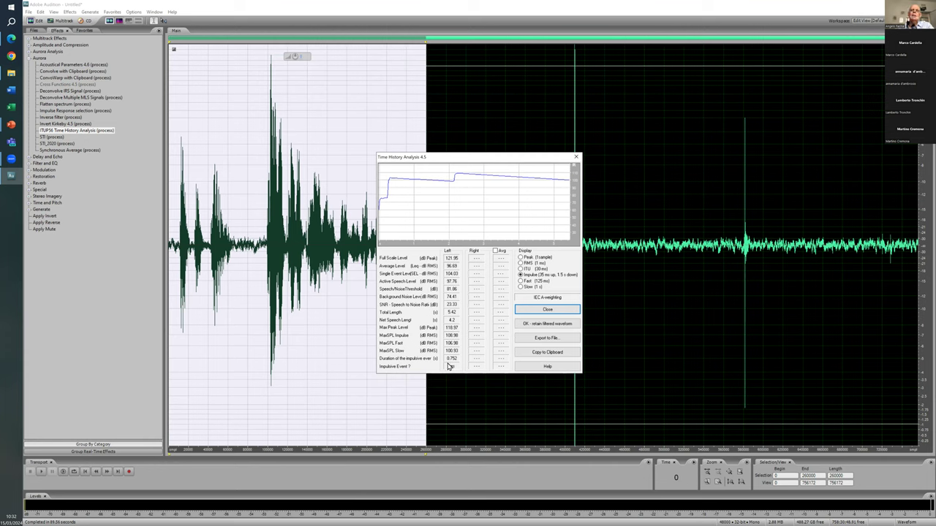
- Compare the speech passage's level history across the Fast, Impulse, ITU, RMS, Peak and Slow displays, and close the analysis
{"action": "left_click", "coordinate": [529, 283]}
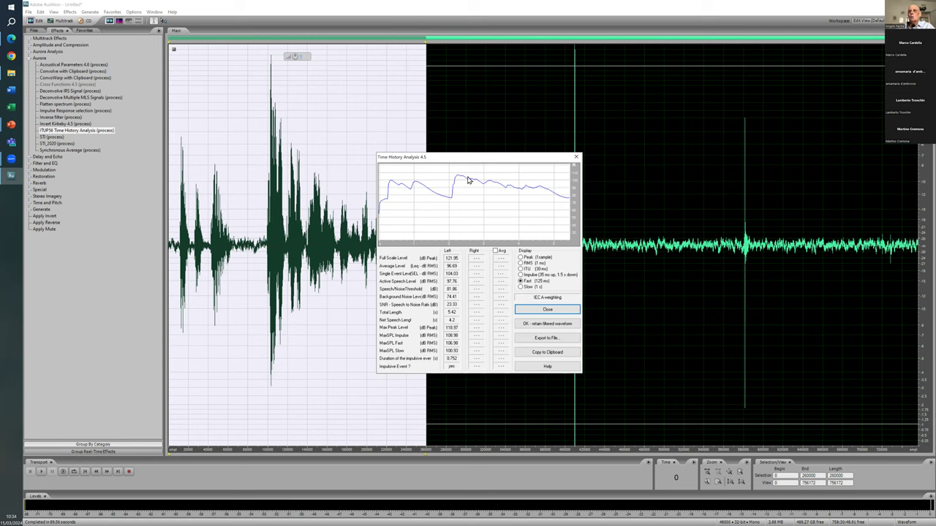
{"action": "left_click", "coordinate": [529, 275]}
{"action": "left_click", "coordinate": [521, 269]}
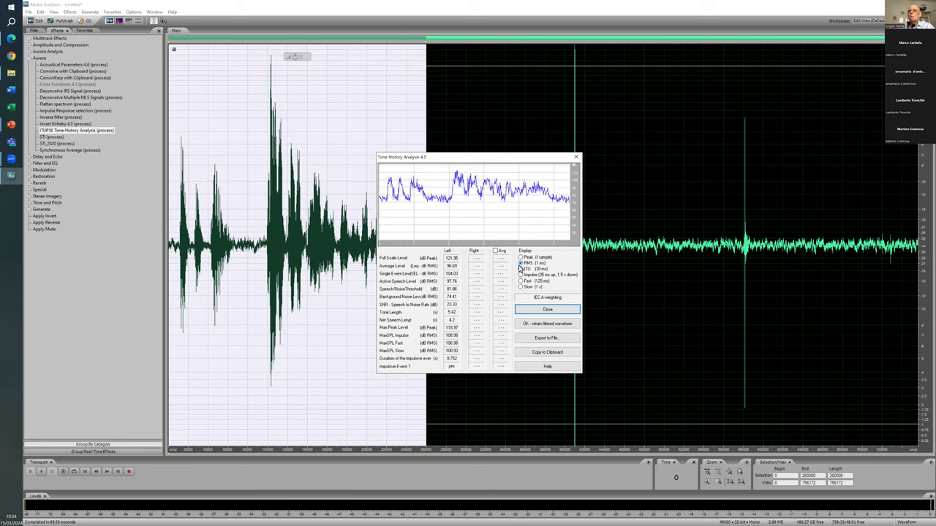
{"action": "left_click", "coordinate": [521, 258]}
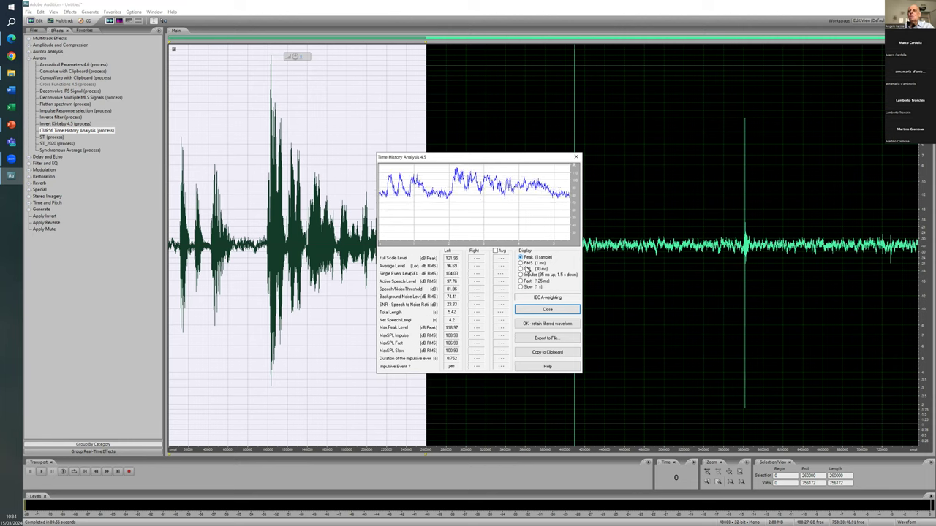
{"action": "left_click", "coordinate": [521, 263]}
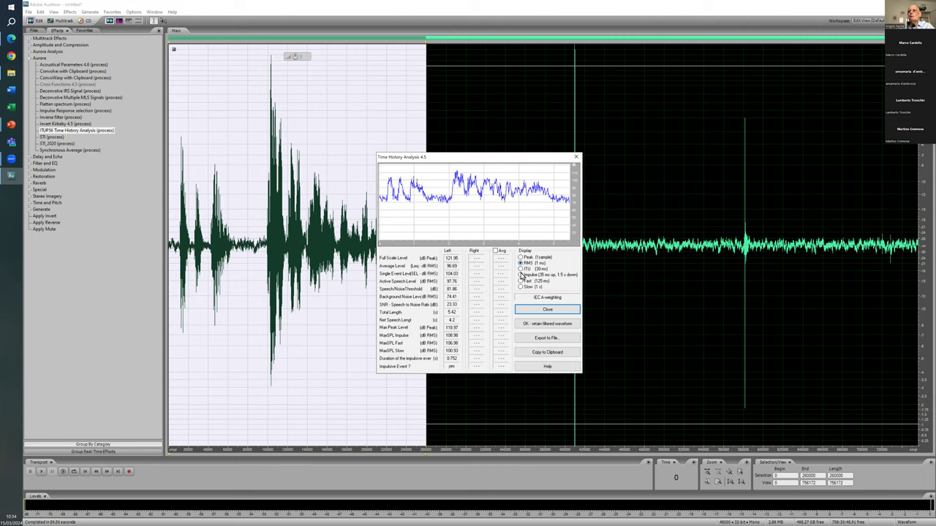
{"action": "left_click", "coordinate": [521, 269]}
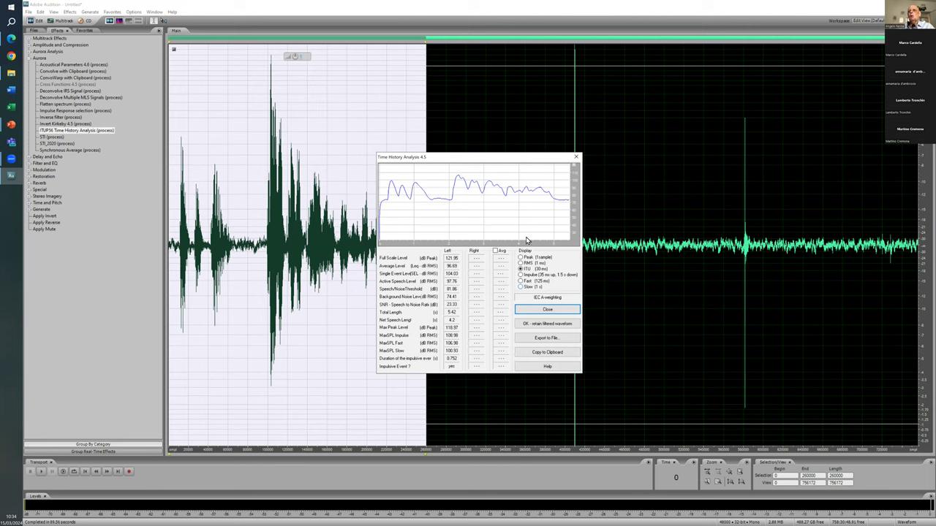
{"action": "left_click", "coordinate": [520, 282]}
{"action": "left_click", "coordinate": [520, 287]}
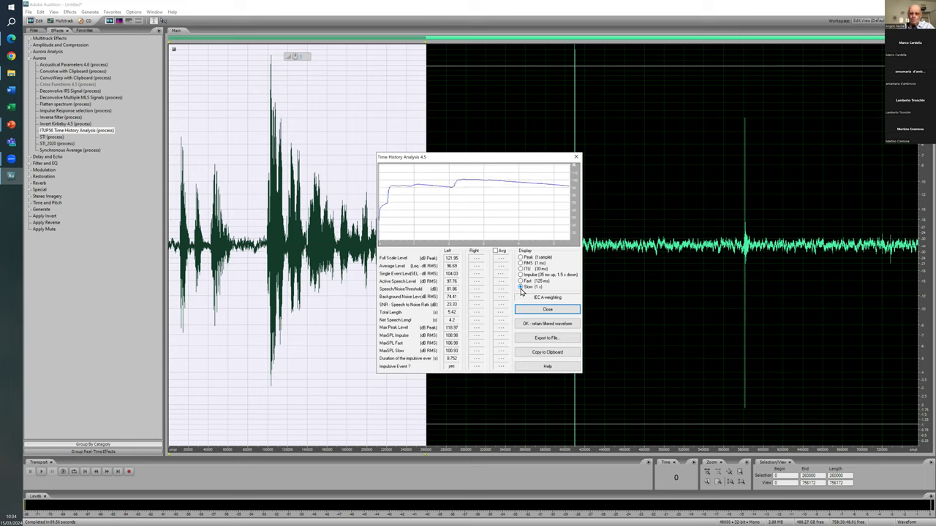
{"action": "left_click", "coordinate": [548, 309]}
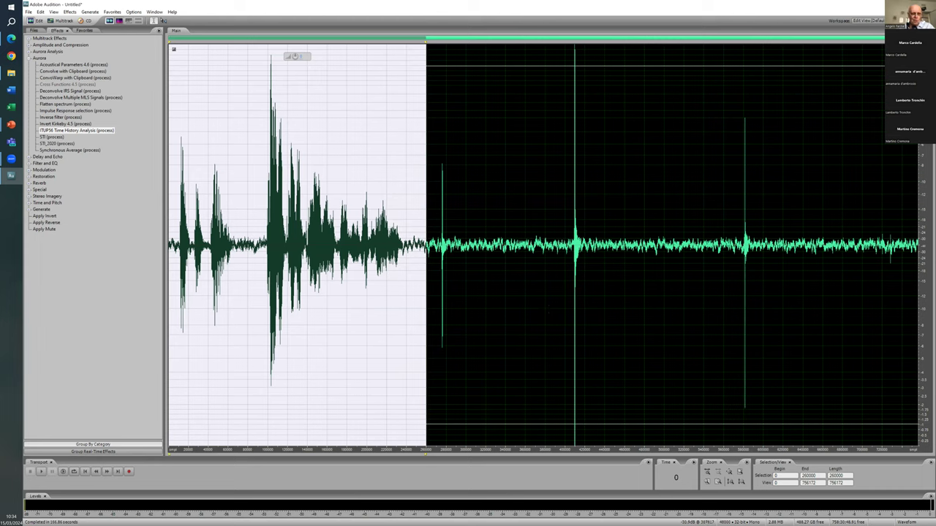
- Switch to the PowerPoint slide show and advance from the RMS / Peak detector slide to the OUTPUTS slide
{"action": "key", "text": "alt+Tab"}
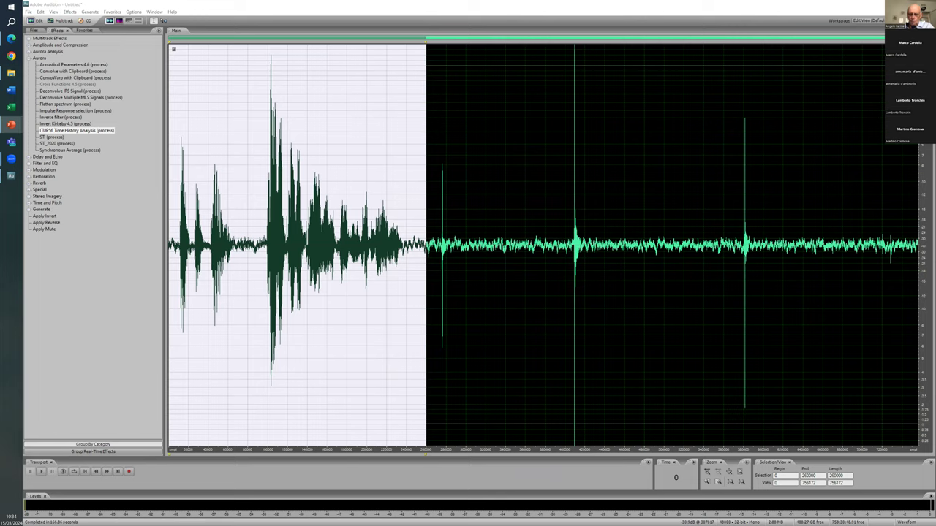
{"action": "key", "text": "alt+Tab"}
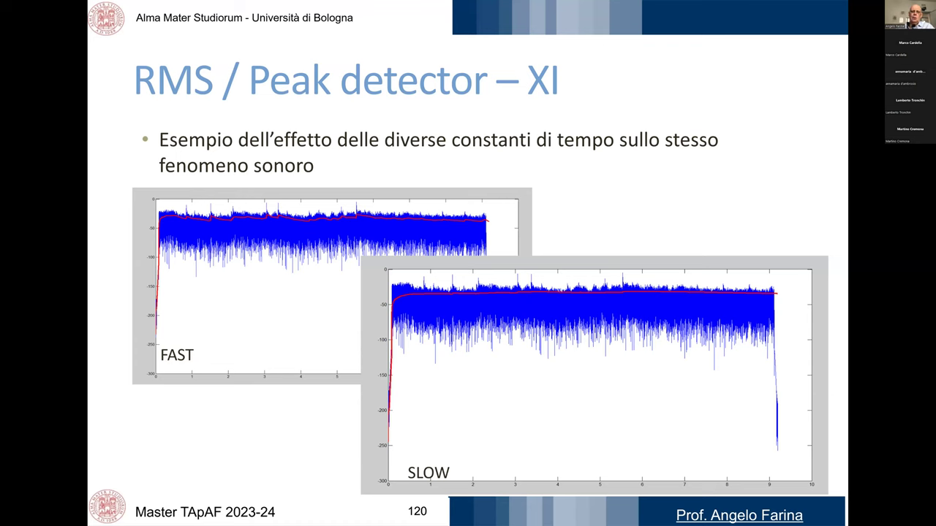
{"action": "key", "text": "Right"}
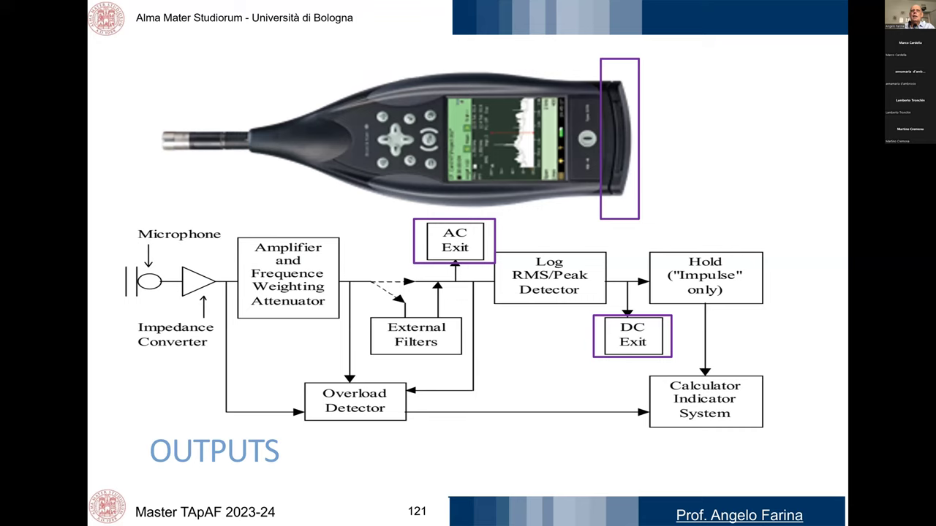